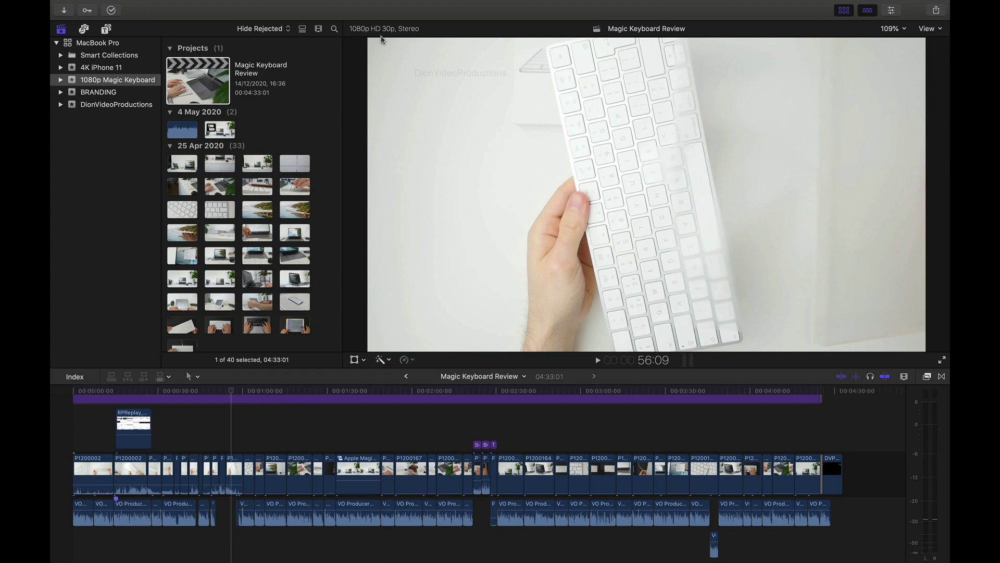
- Open the iPhone 11 Unboxing project from the 4K iPhone 11 library and play it
left_click(117, 69)
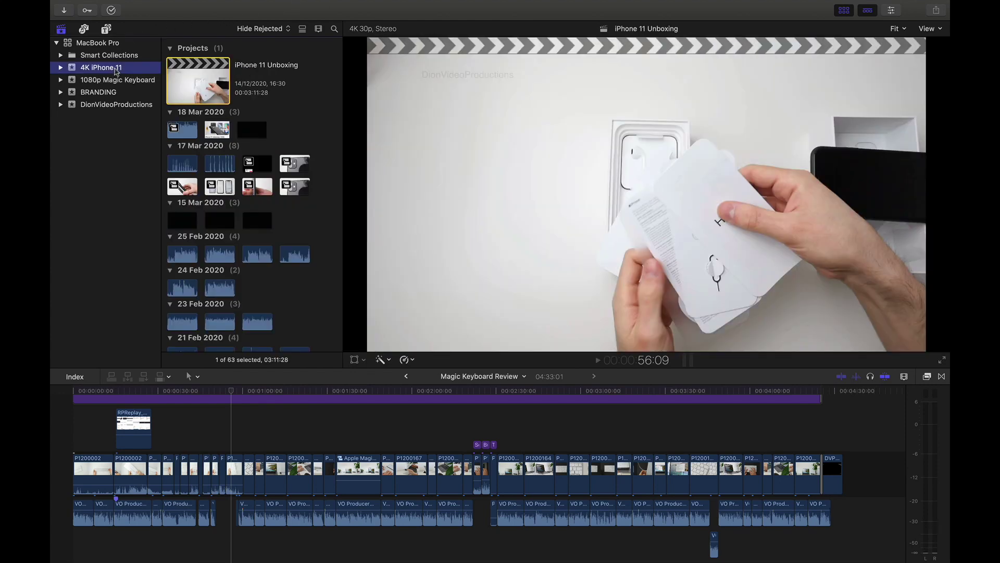
double_click(188, 85)
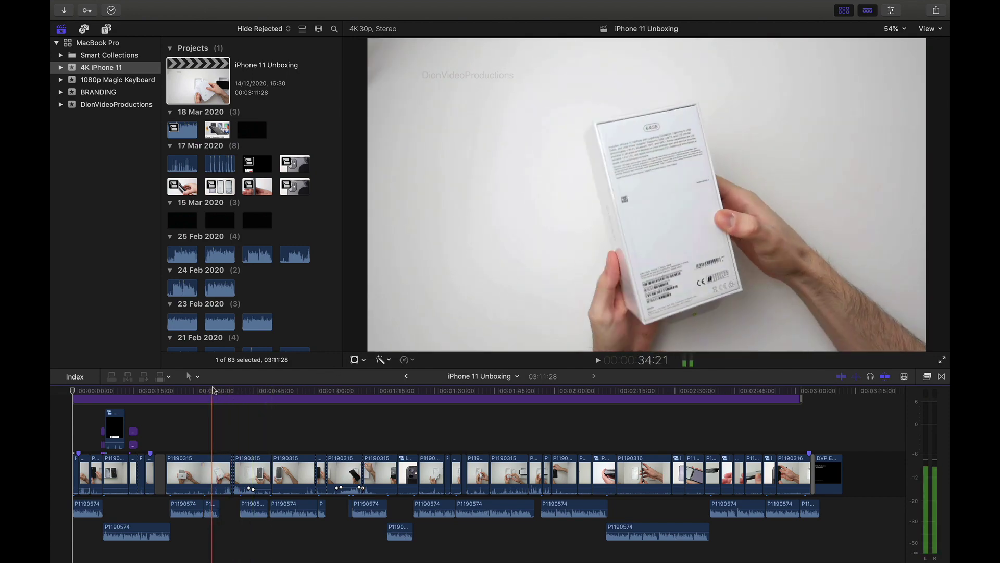
left_click(212, 390)
key("space")
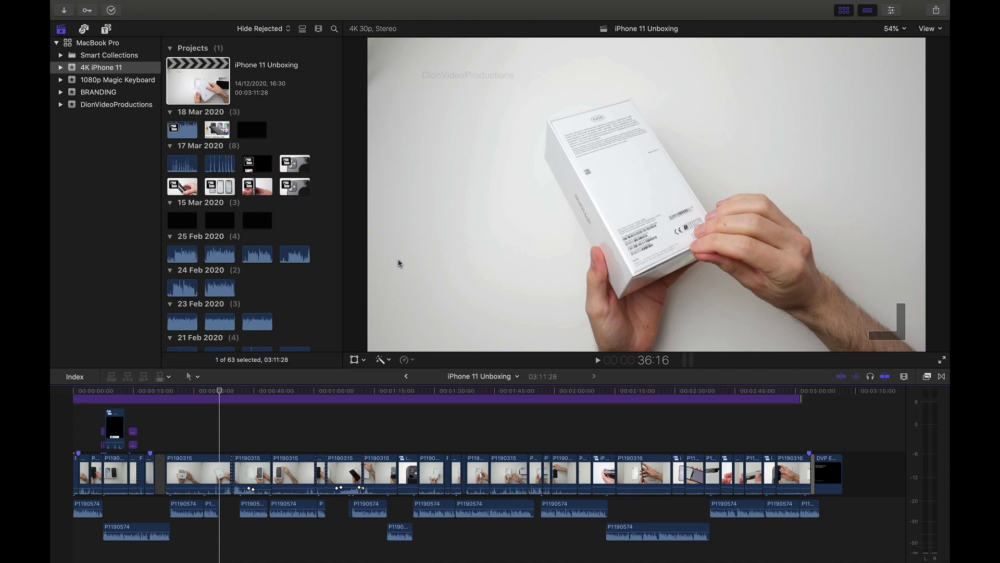
- Select the P1190315 clip in the storyline, then deselect it and move the playhead
scroll(247, 435, "up", 2)
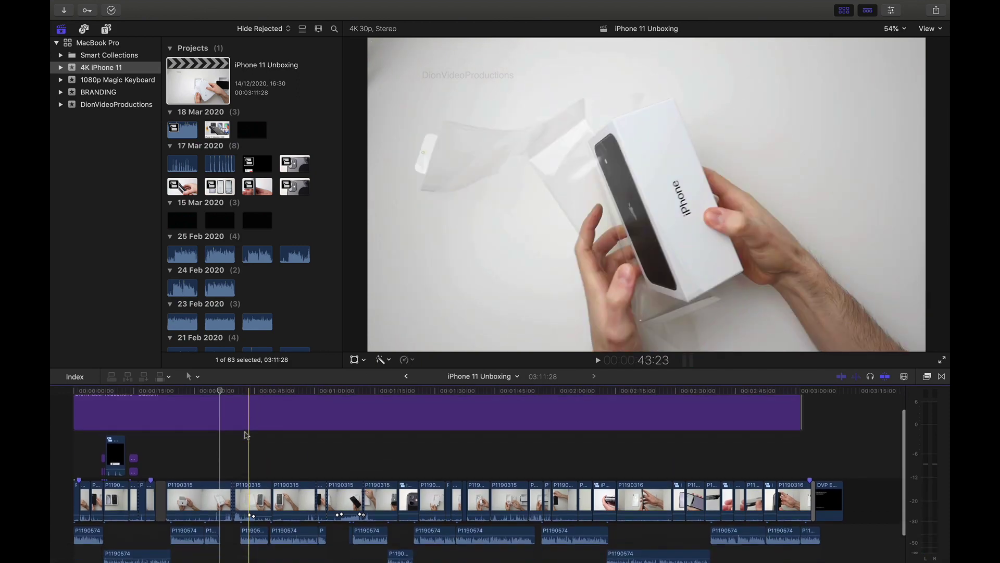
left_click(209, 480)
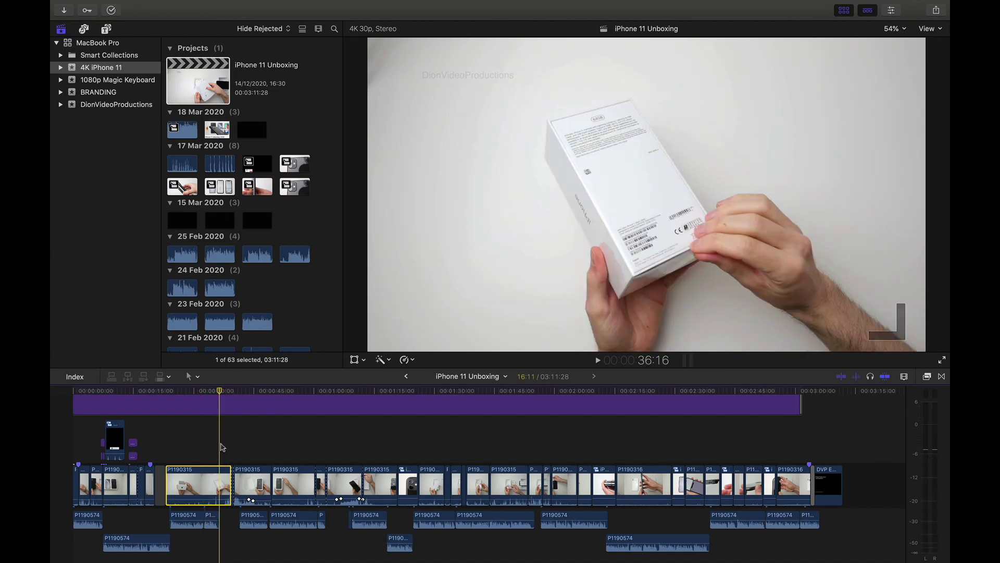
left_click(223, 513)
scroll(225, 520, "down", 2)
key("alt+v")
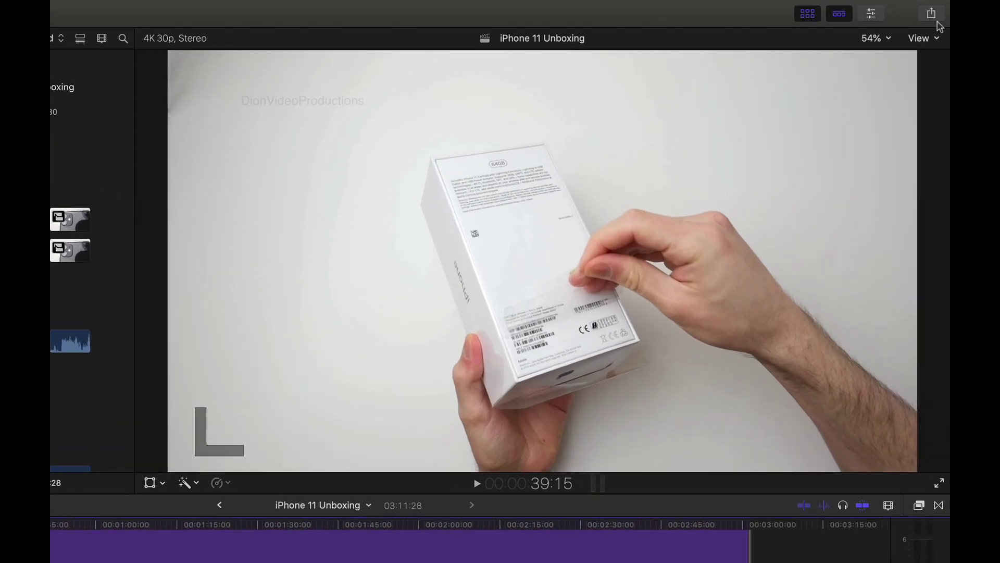
- Start a Master File export of iPhone 11 Unboxing and make its title editable
left_click(931, 14)
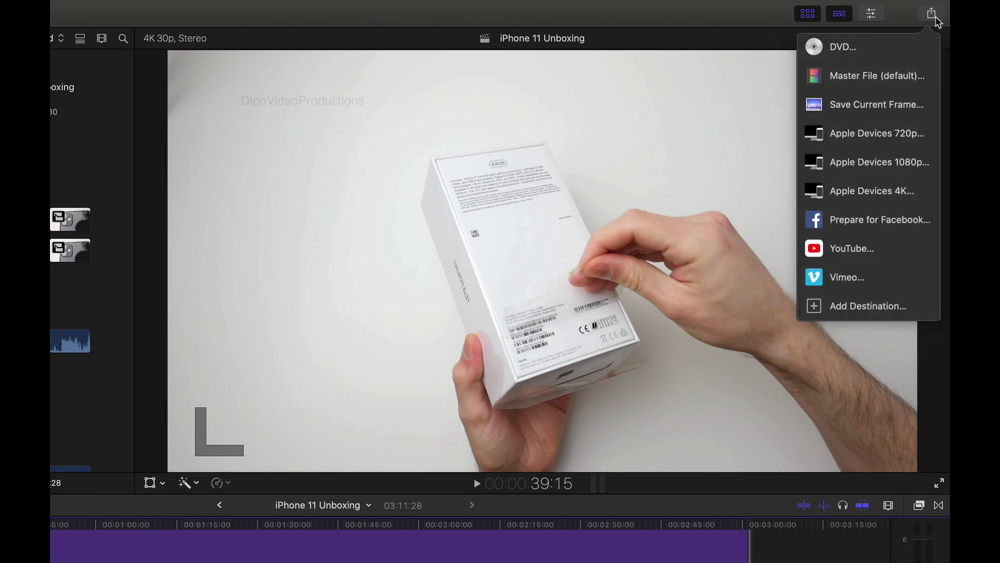
left_click(851, 84)
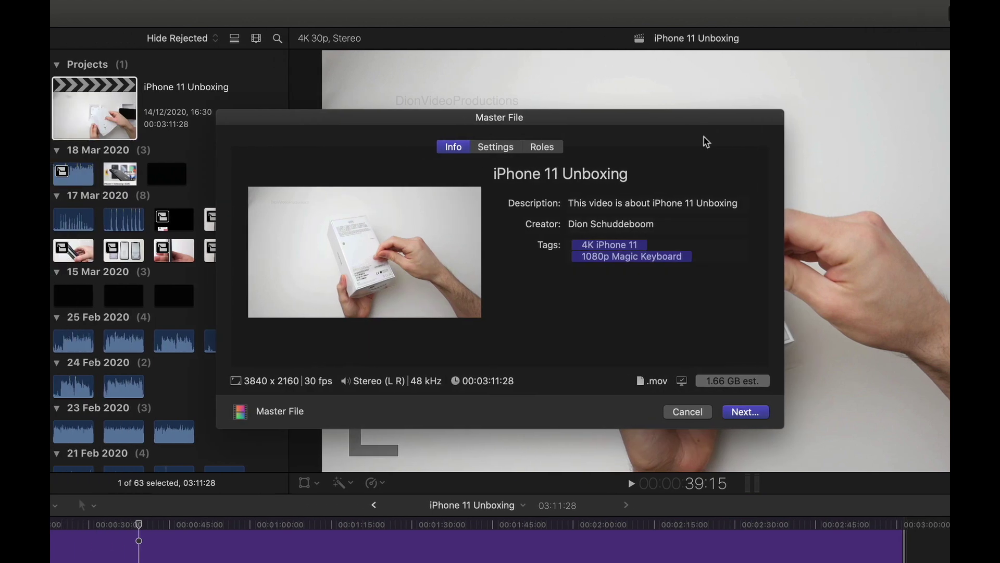
left_click(618, 177)
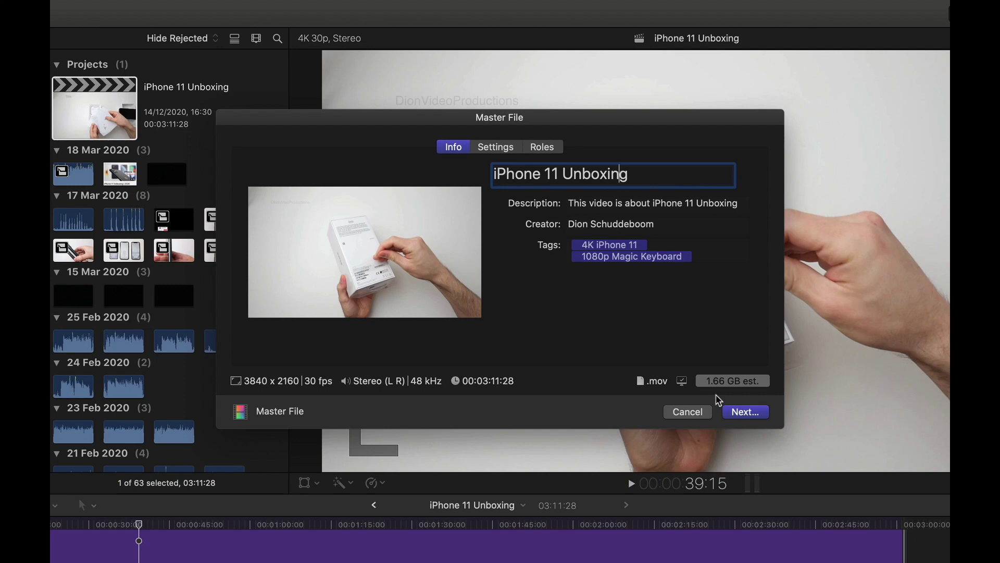
- Review the export settings, keeping the Video and Audio format and the H.264 codec
left_click(508, 148)
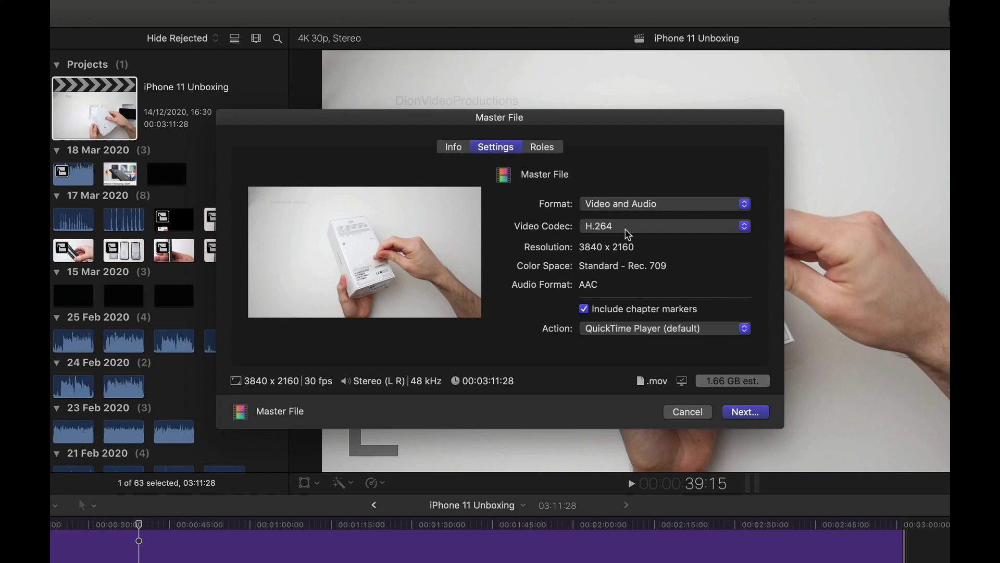
left_click(658, 205)
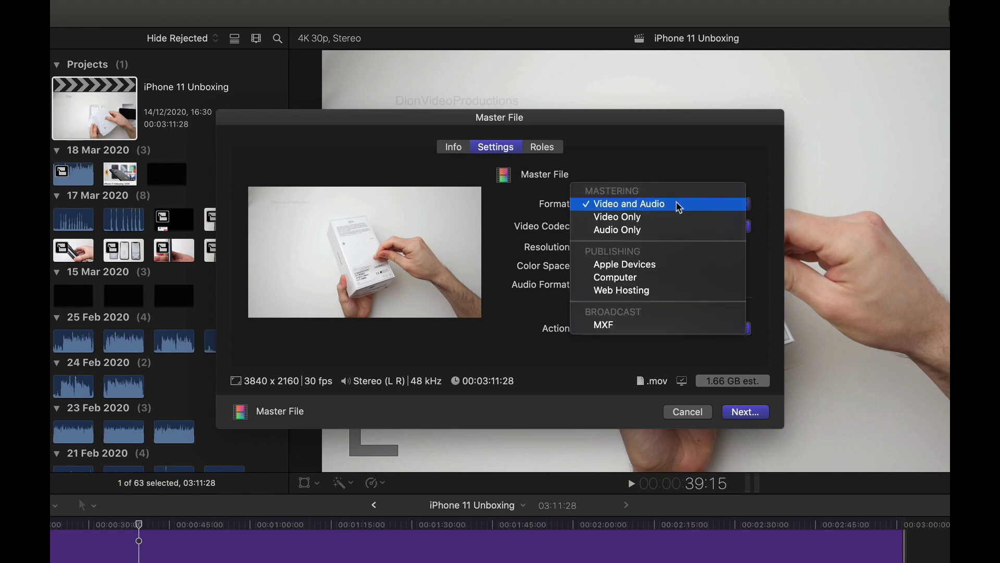
left_click(677, 206)
left_click(644, 232)
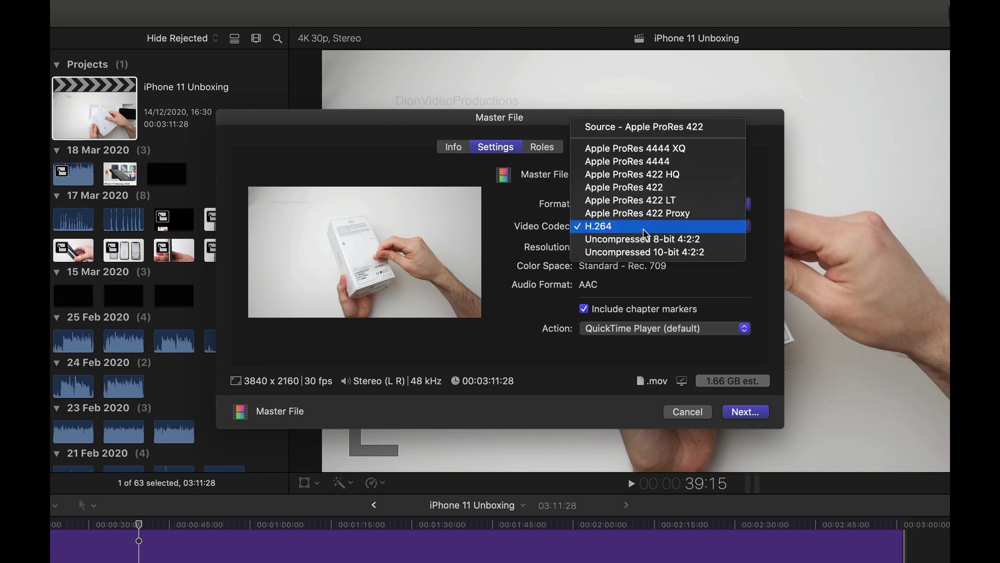
left_click(645, 227)
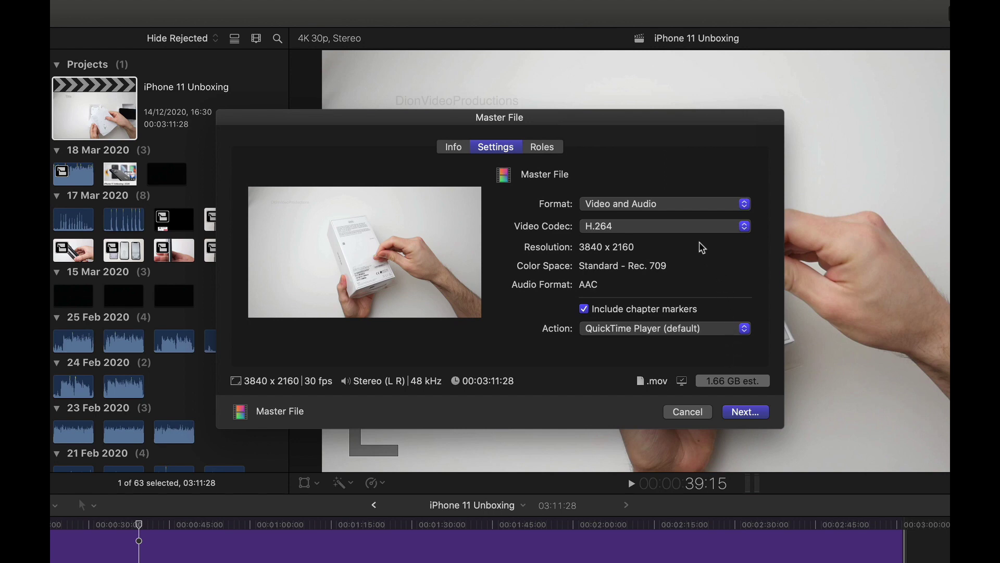
left_click(671, 228)
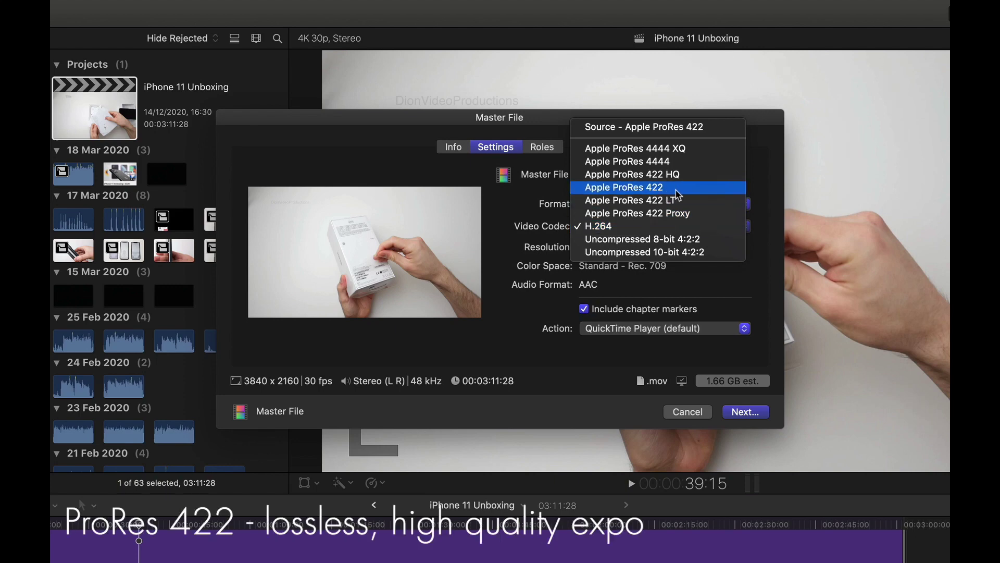
- Switch the codec to Apple ProRes 422 to see the 14.32 GB estimate, then cancel
left_click(676, 190)
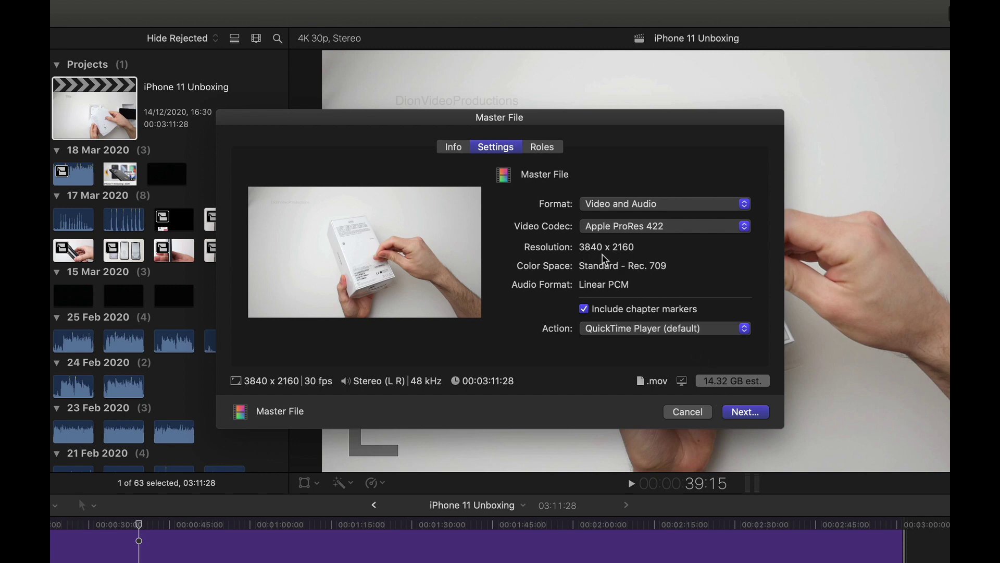
left_click(687, 411)
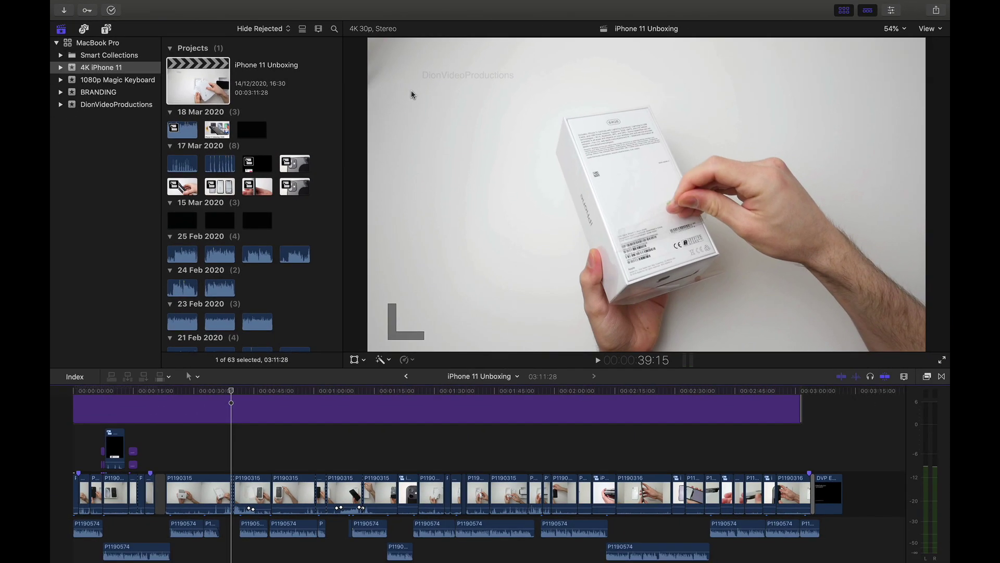
- Open Magic Keyboard Review from the 1080p library and check its Master File settings without exporting
left_click(116, 81)
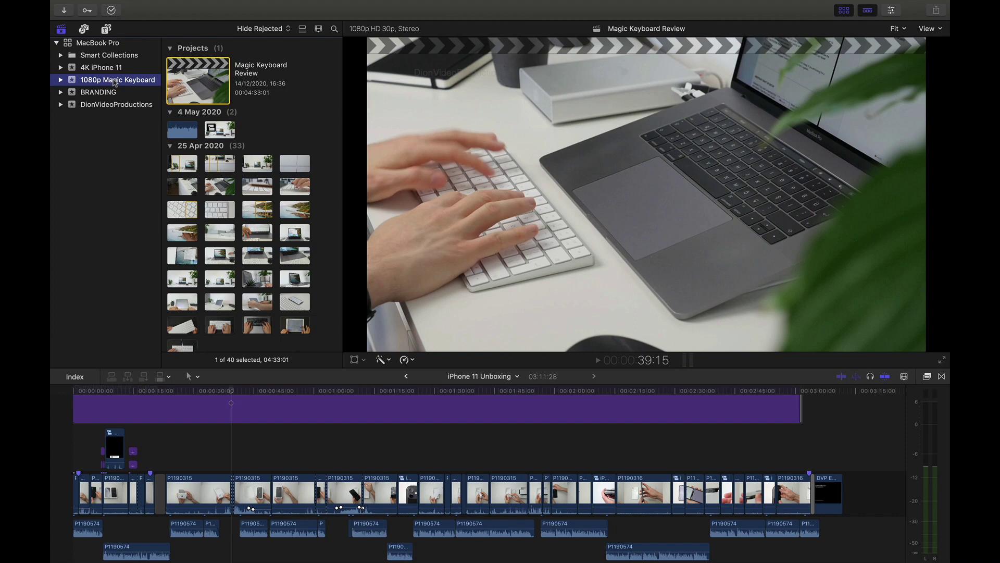
double_click(198, 79)
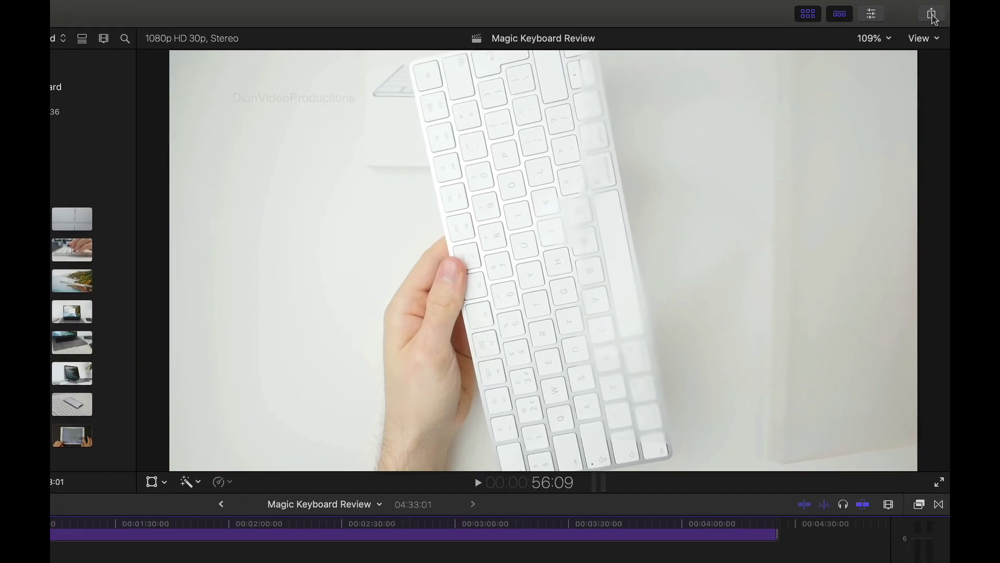
left_click(937, 12)
left_click(902, 83)
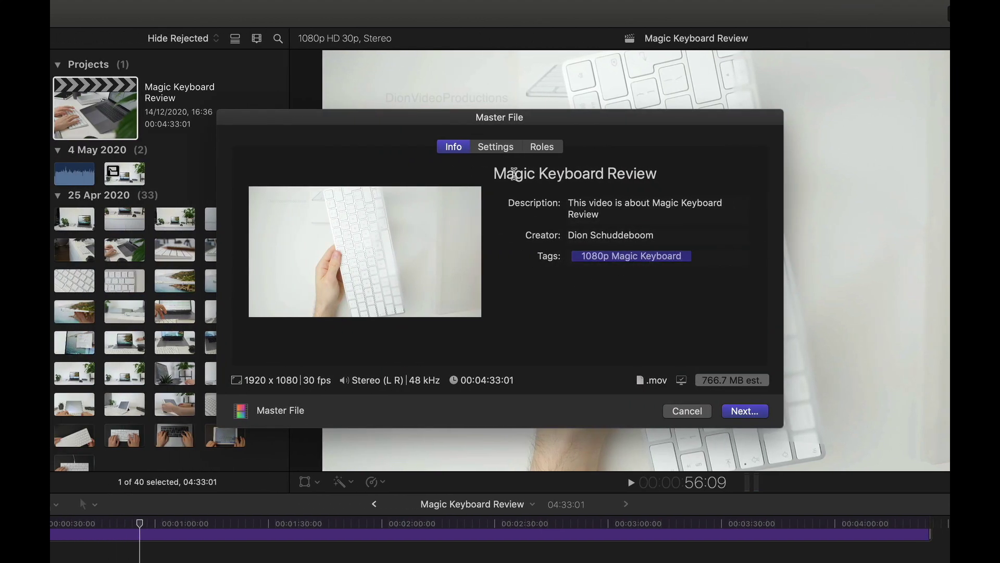
left_click(499, 151)
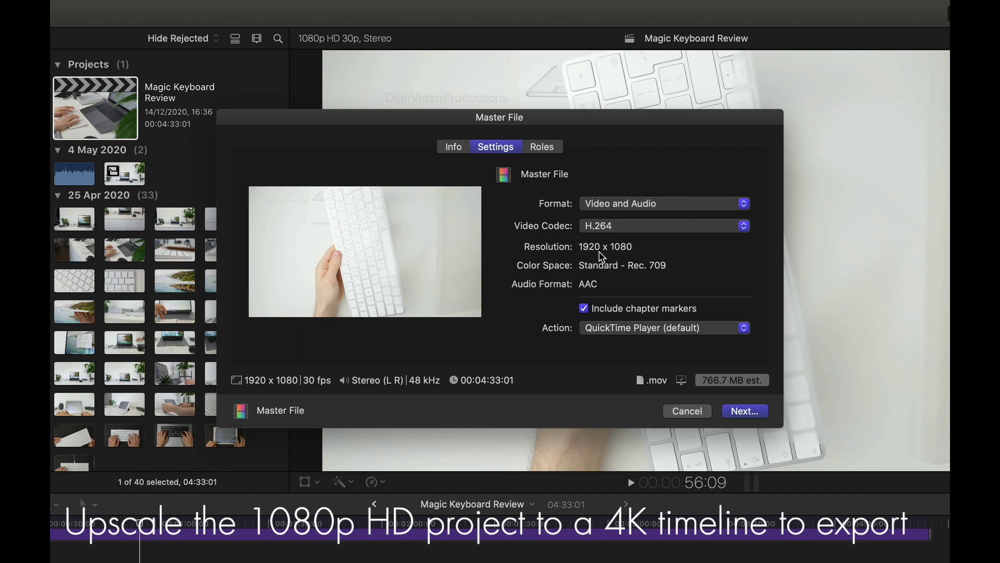
left_click(682, 410)
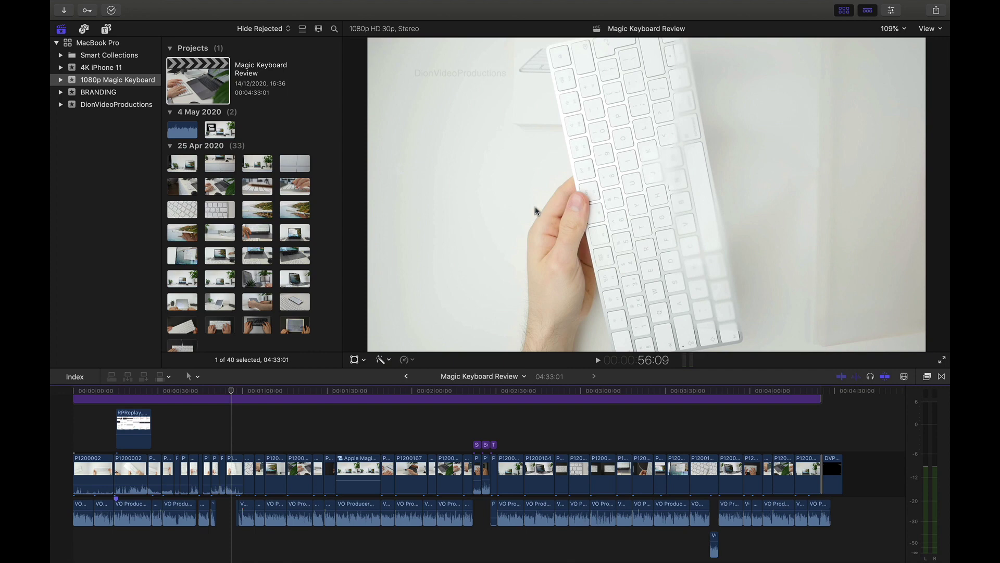
- Create a new project in the 1080p library with custom 4K 3840x2160 30p video settings
left_click(155, 83)
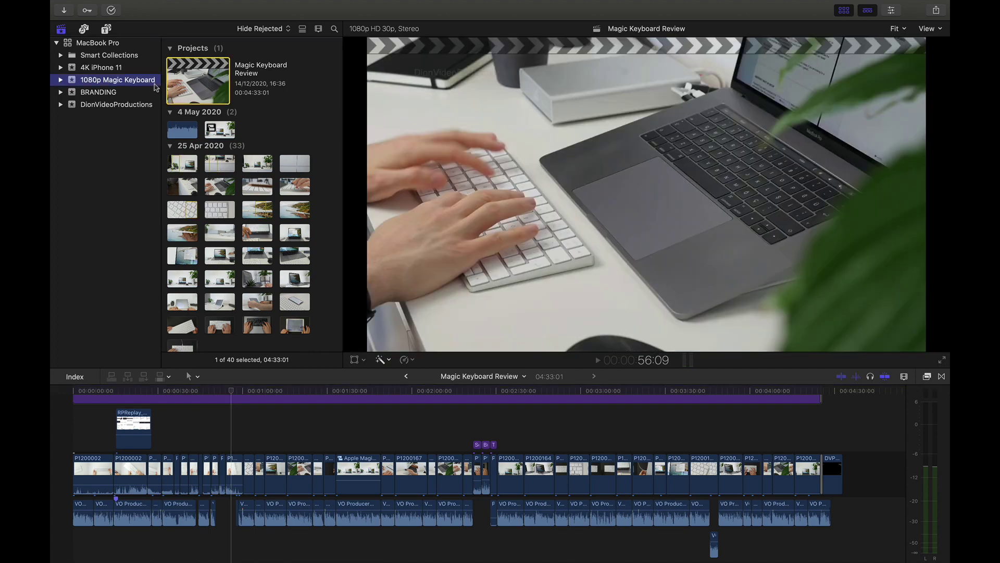
left_click(142, 6)
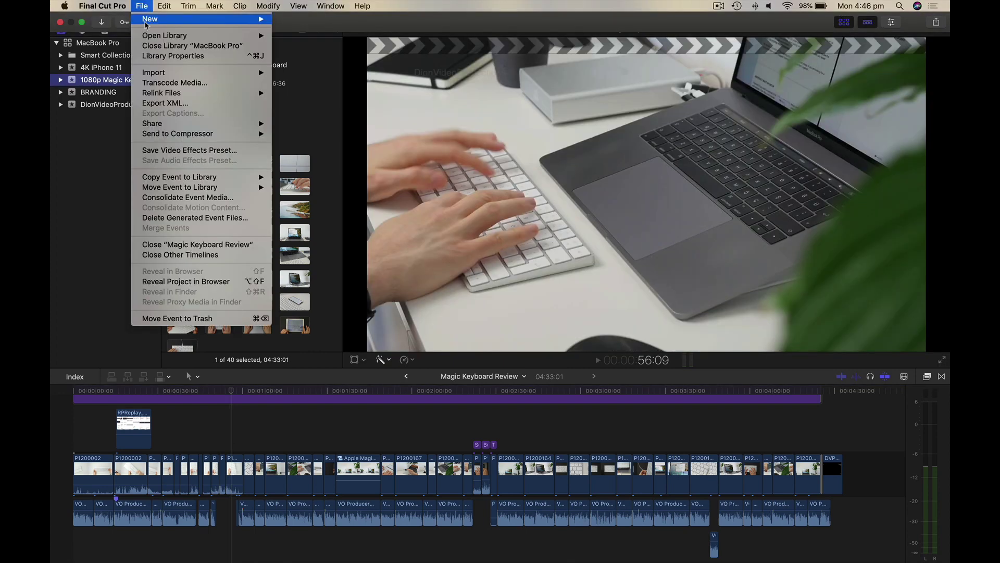
mouse_move(147, 24)
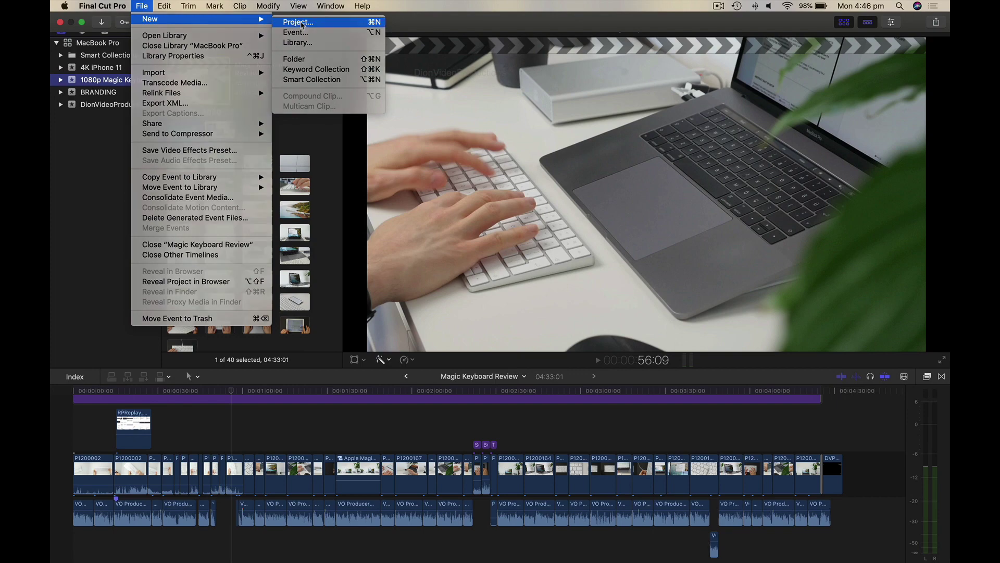
left_click(302, 23)
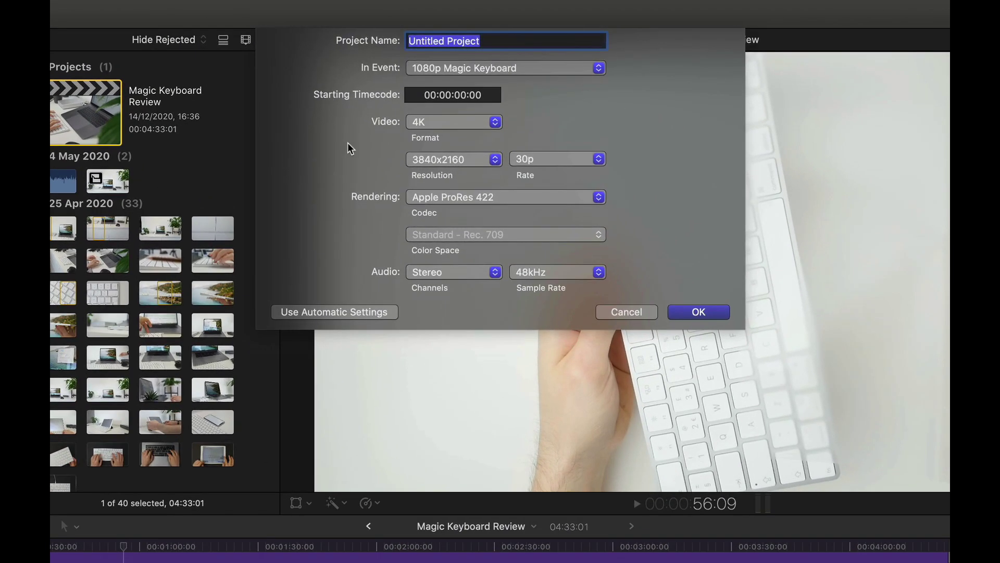
left_click(337, 313)
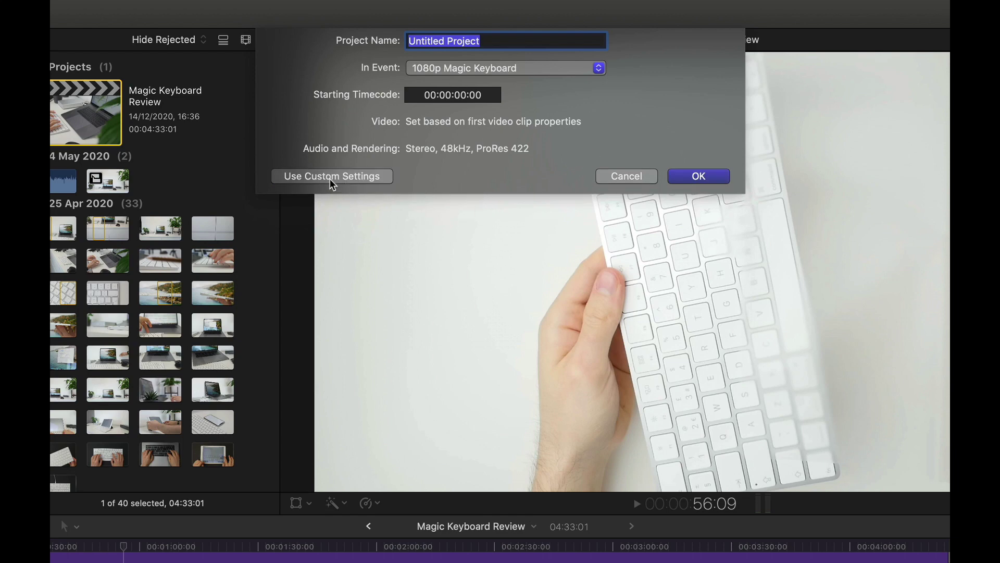
left_click(330, 179)
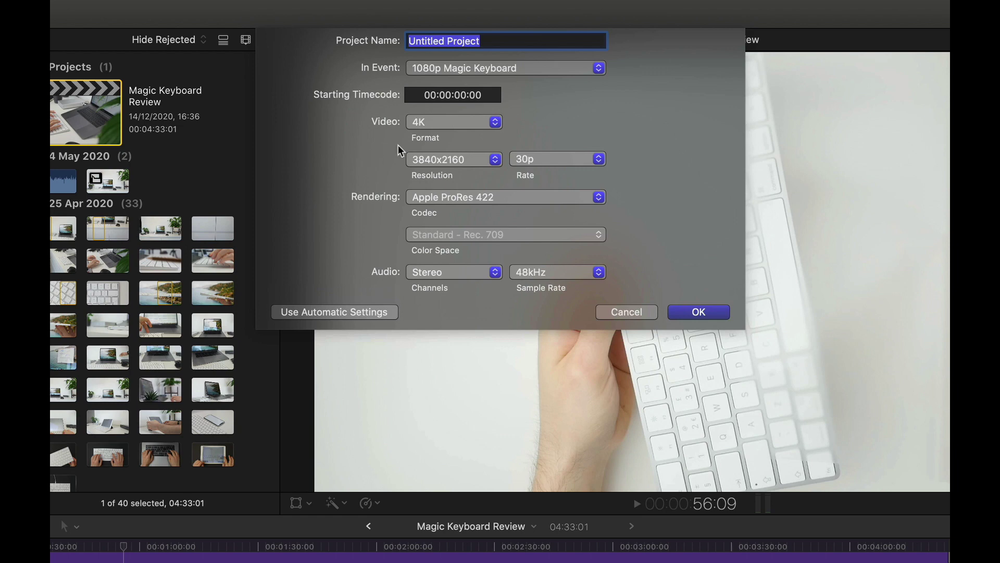
left_click(471, 126)
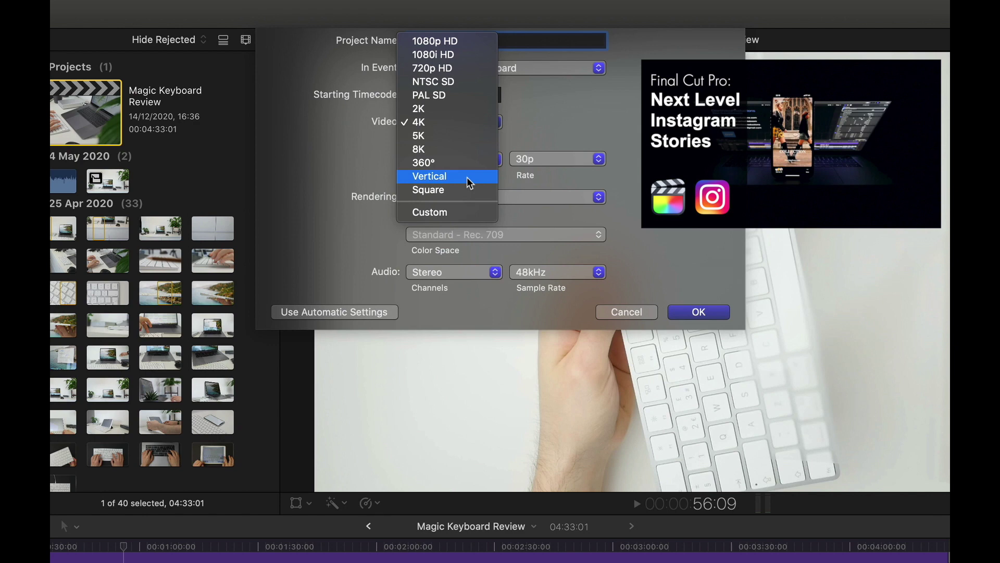
left_click(451, 125)
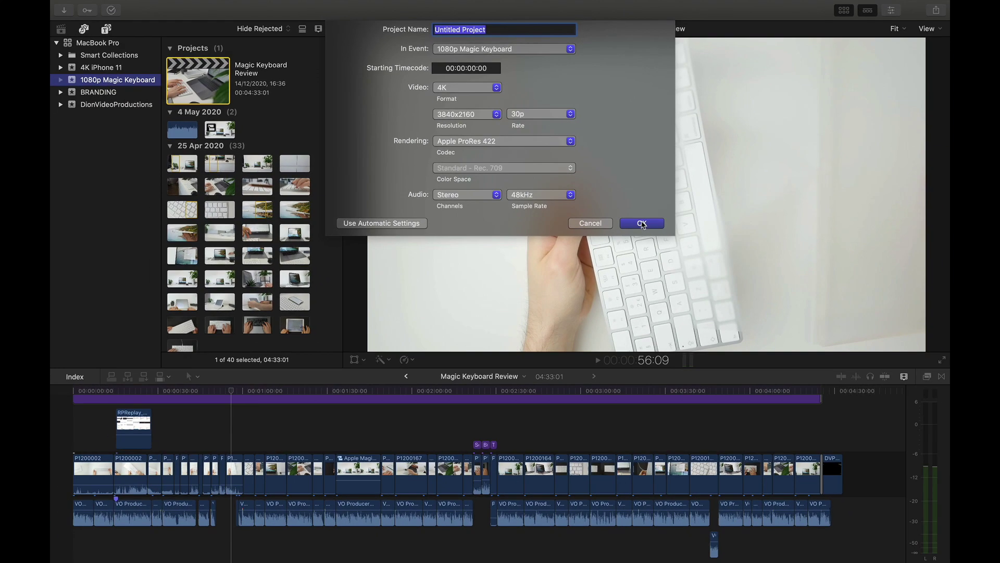
- Create the empty 4K project, then reopen Magic Keyboard Review and select all its clips
left_click(642, 223)
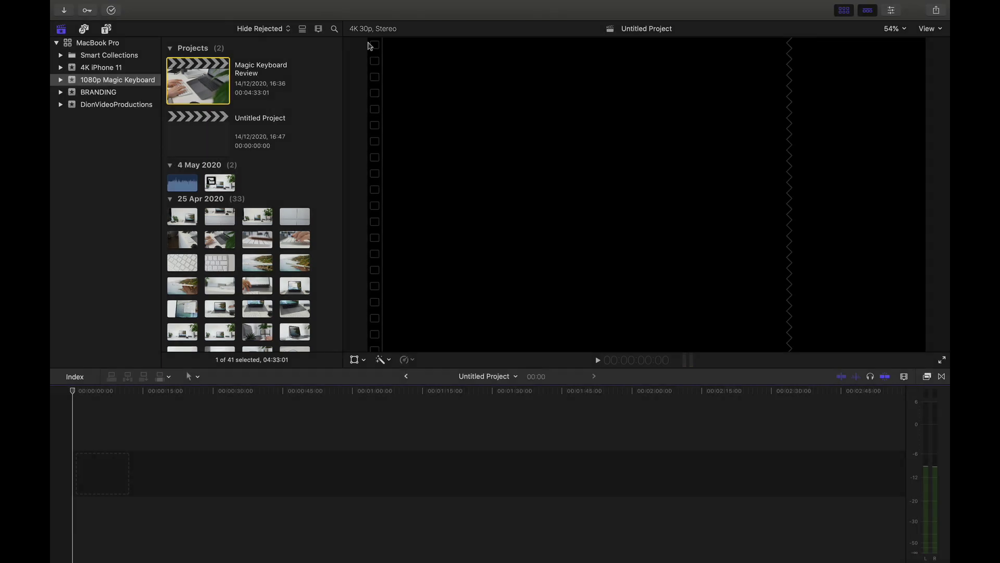
double_click(203, 81)
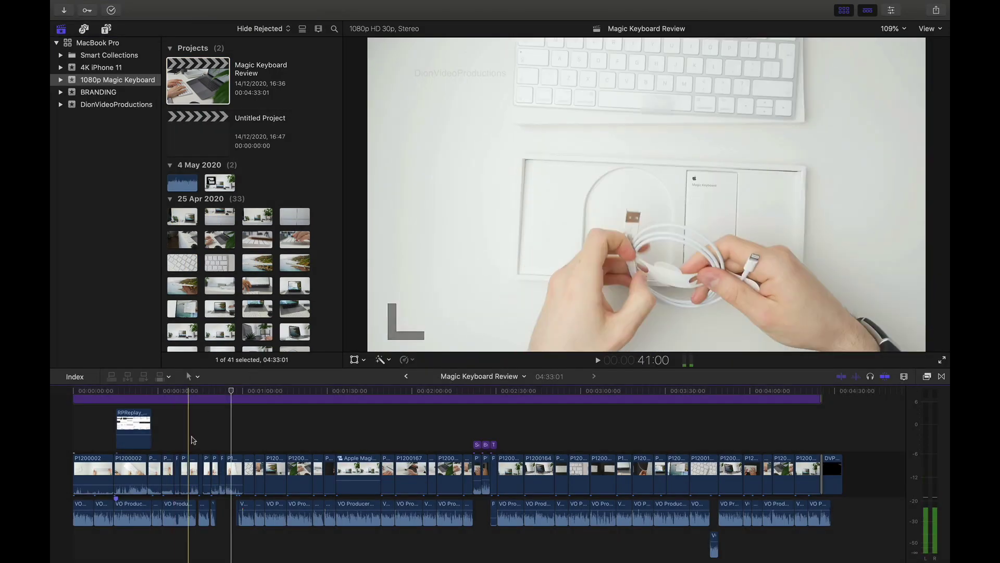
left_click(210, 438)
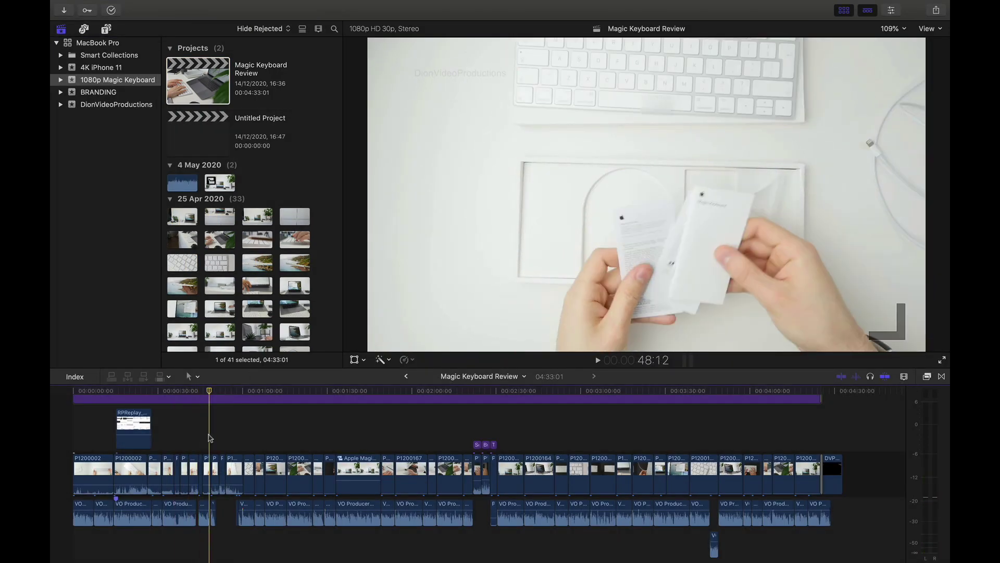
scroll(210, 438, "up", 3)
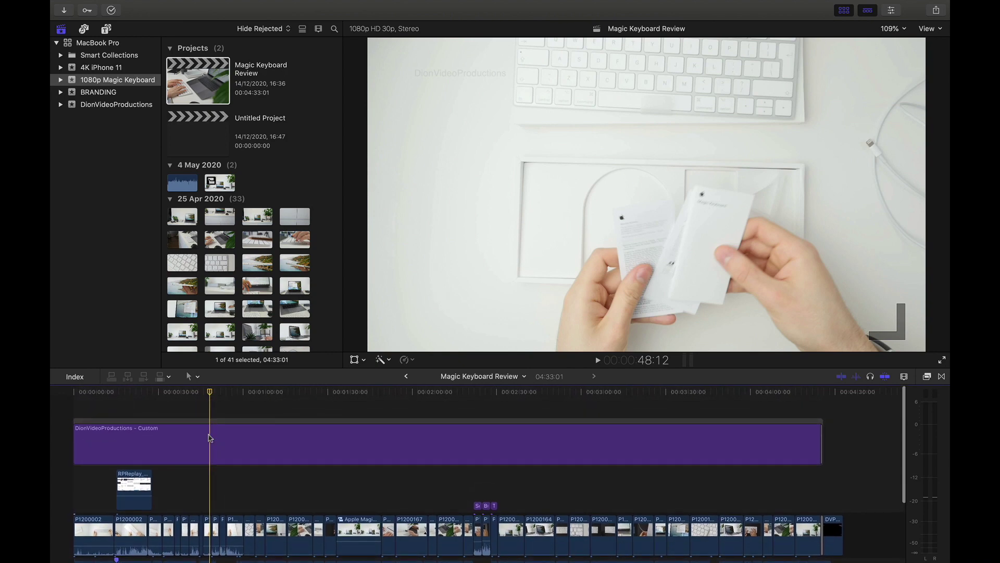
scroll(210, 438, "down", 3)
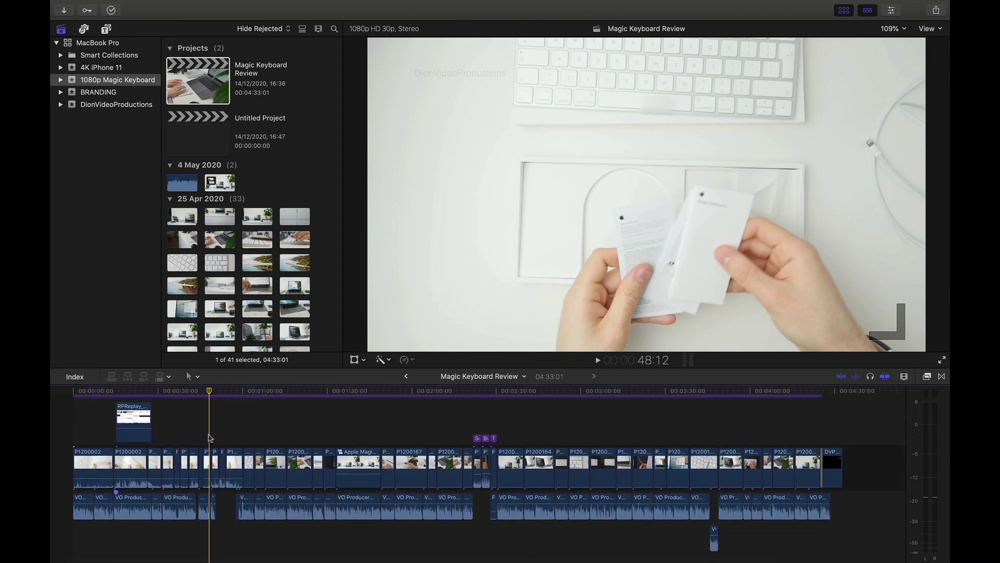
key("super+a")
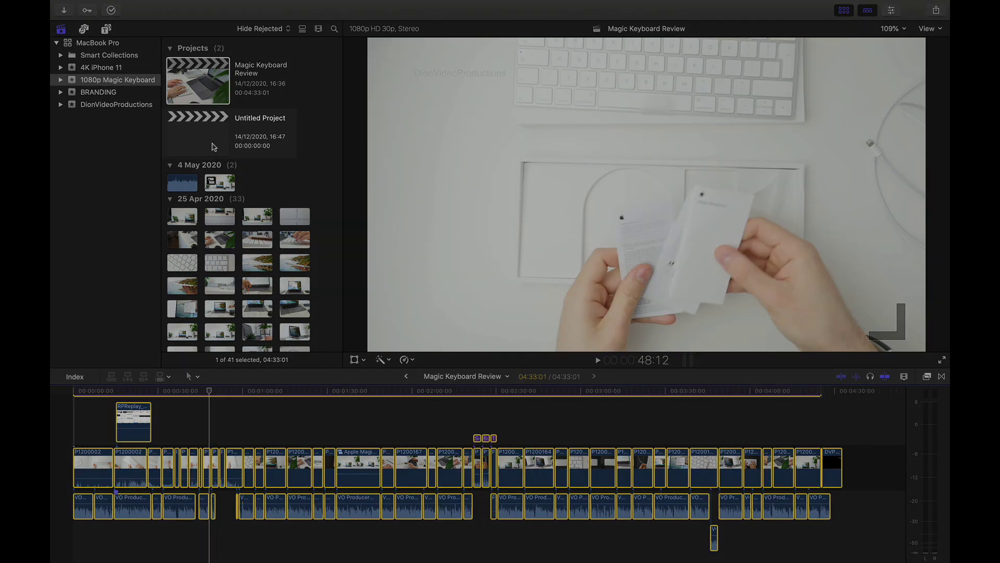
- Rename the Untitled Project to 4K and paste the Magic Keyboard Review edit into it
double_click(213, 147)
left_click(261, 117)
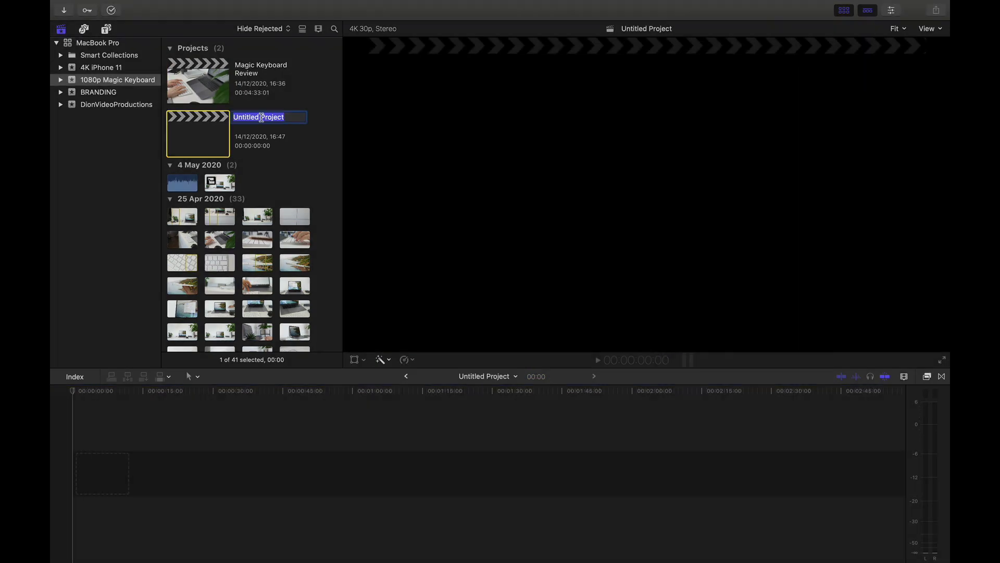
type("4L")
type("K")
key("Return")
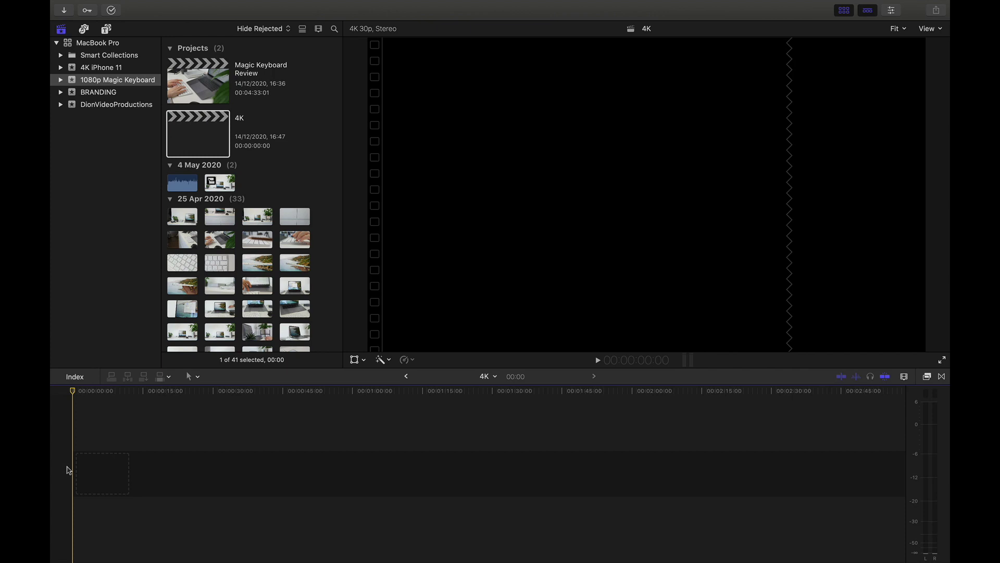
key("super+v")
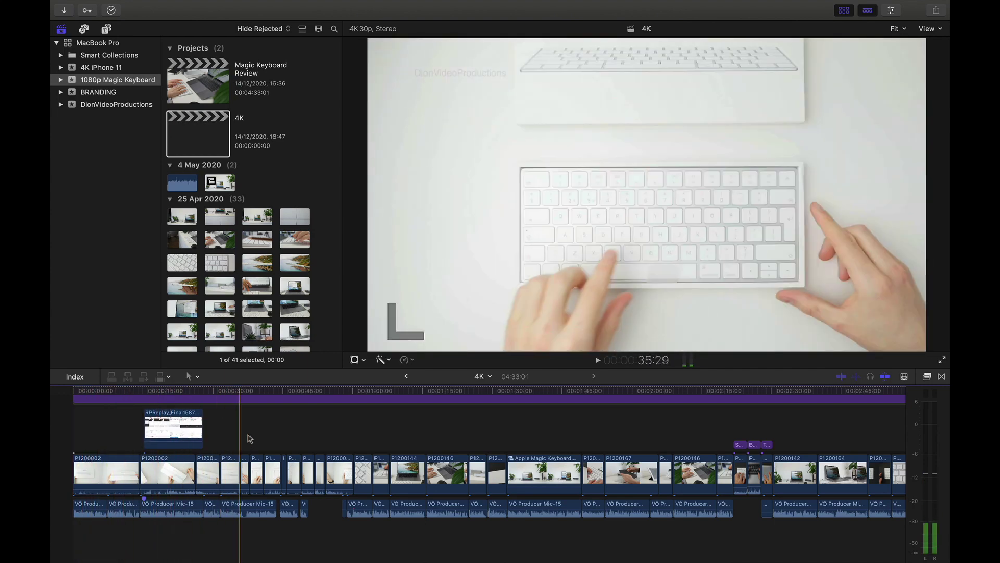
- Place the playhead at 00:43:21 and zoom the timeline out to show the whole 4K project
left_click(276, 437)
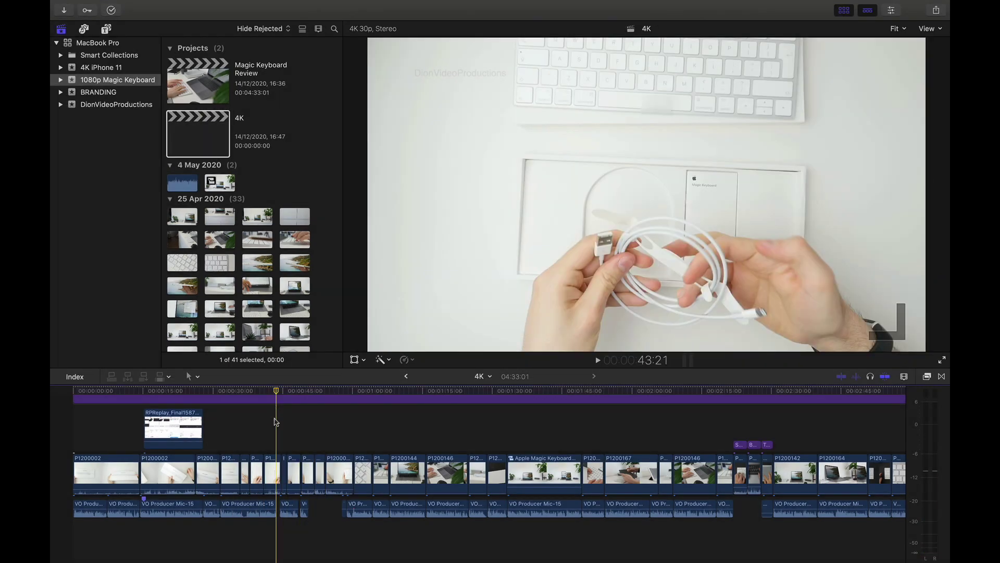
key("super+minus")
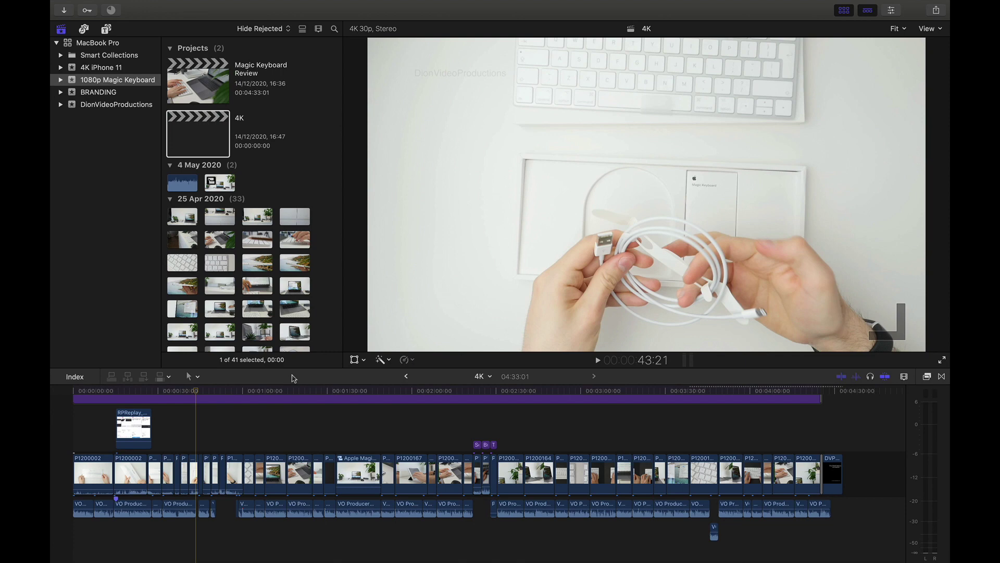
left_click(153, 390)
key("space")
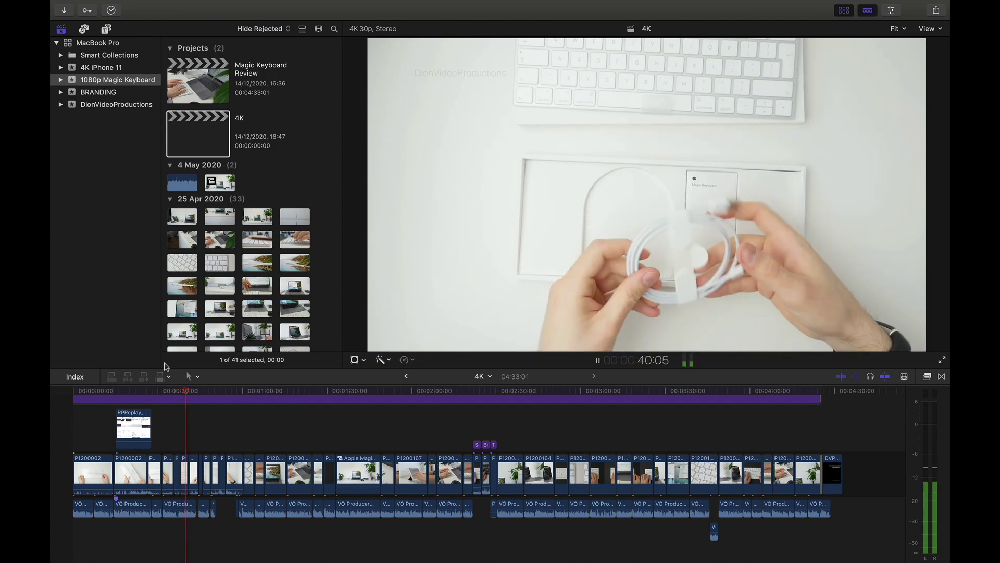
key("space")
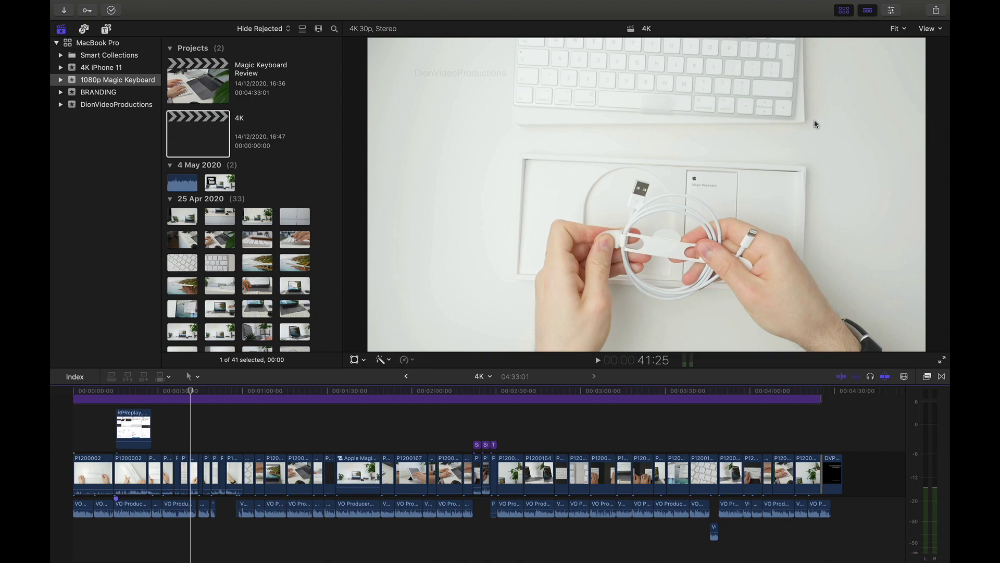
- Start a Master File export of the 4K project and view its 3840 x 2160, 30 fps settings
left_click(936, 10)
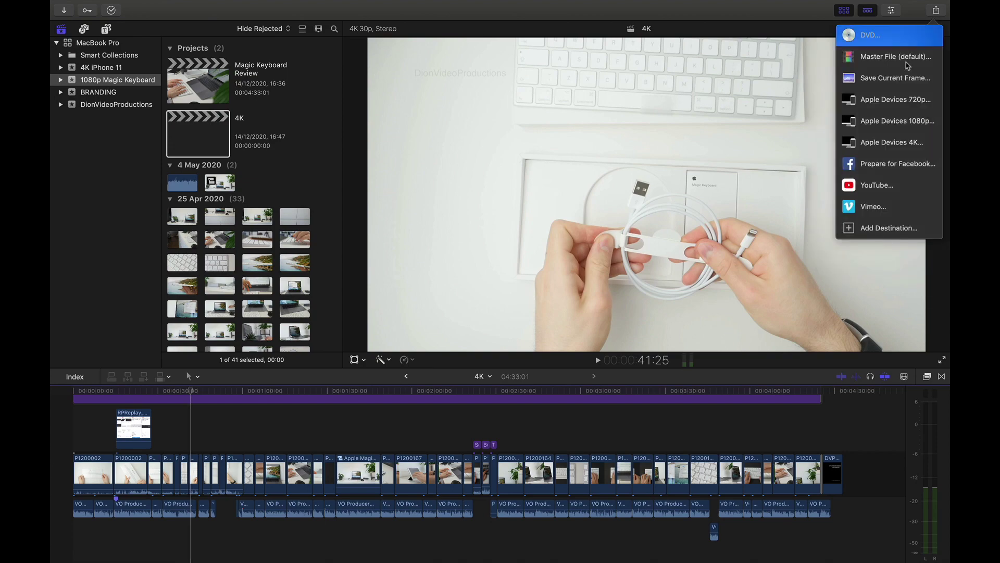
left_click(893, 68)
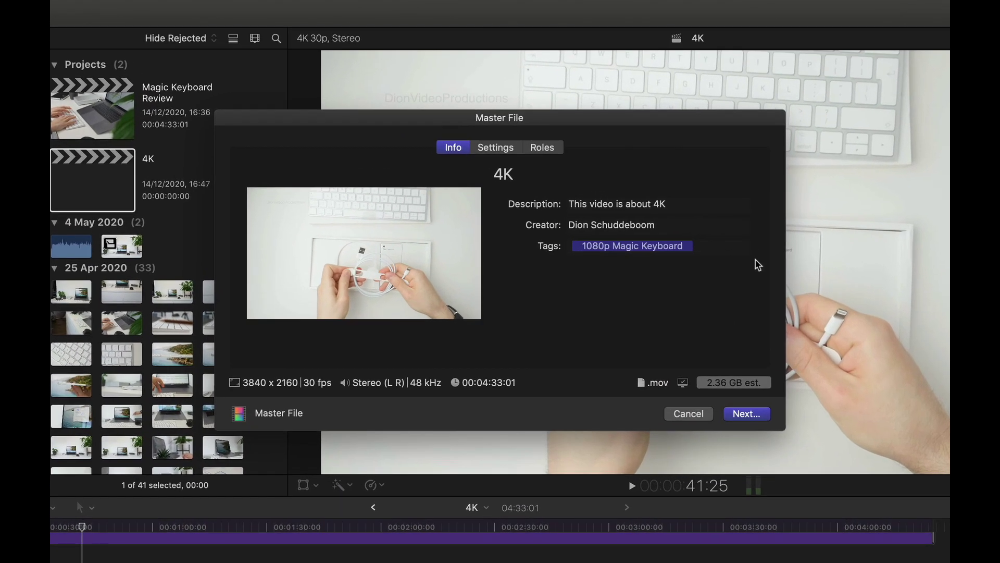
left_click(510, 150)
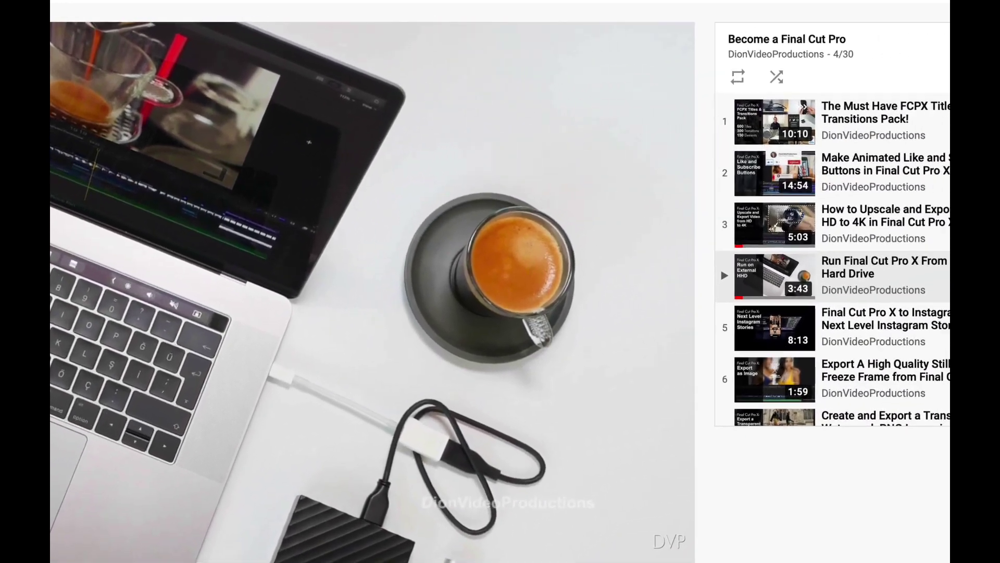
scroll(751, 284, "down", 6)
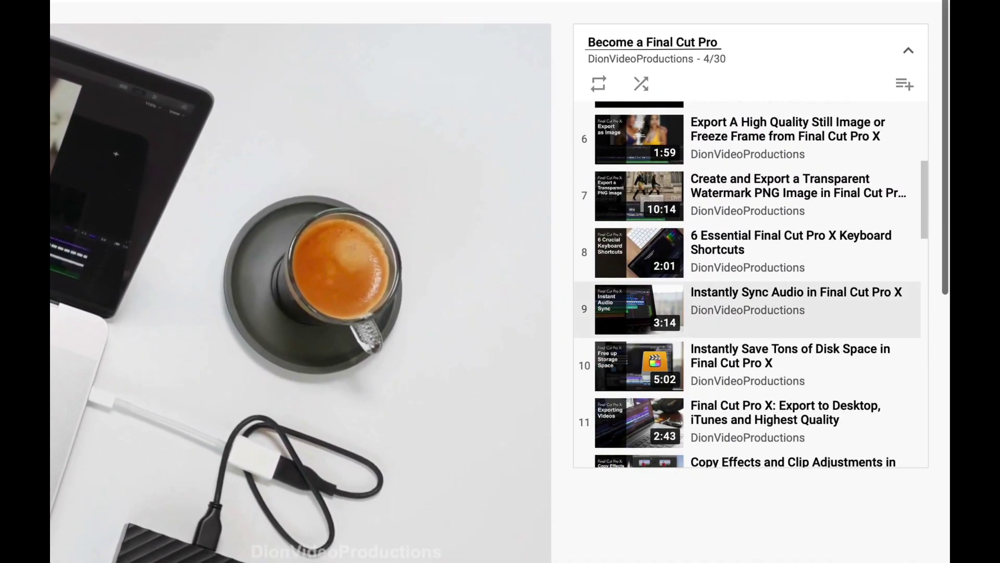
scroll(750, 284, "down", 13)
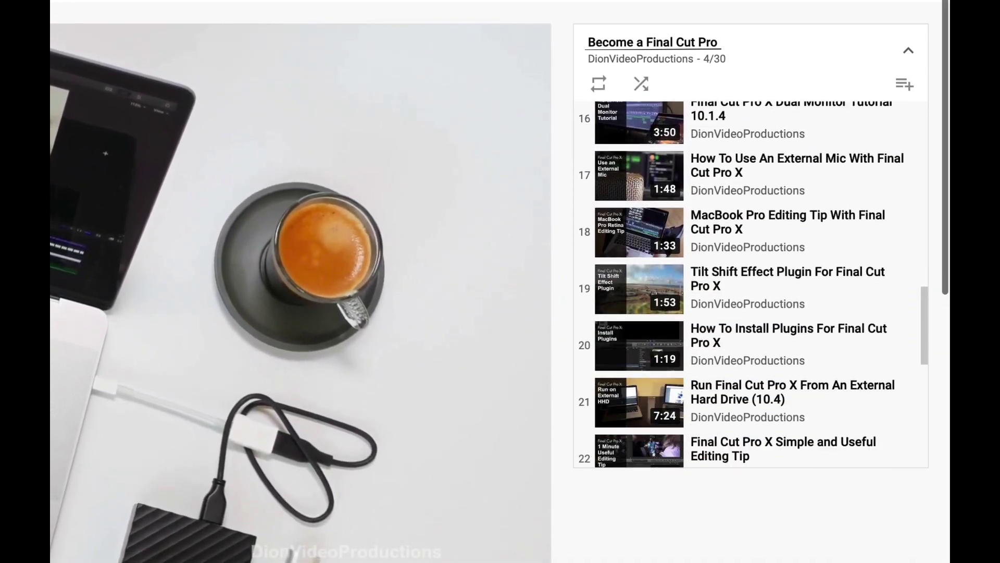
scroll(750, 284, "down", 3)
scroll(751, 284, "up", 20)
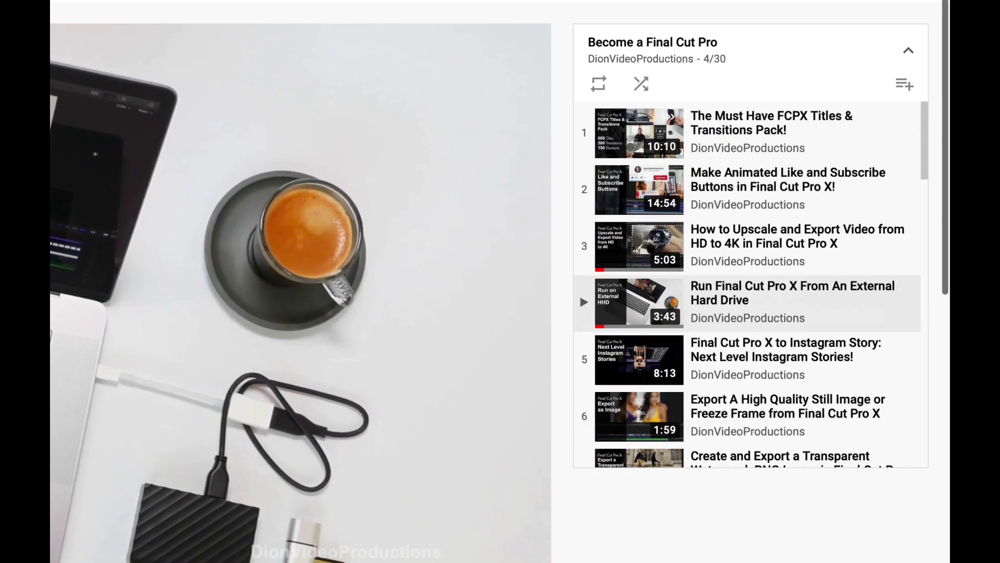